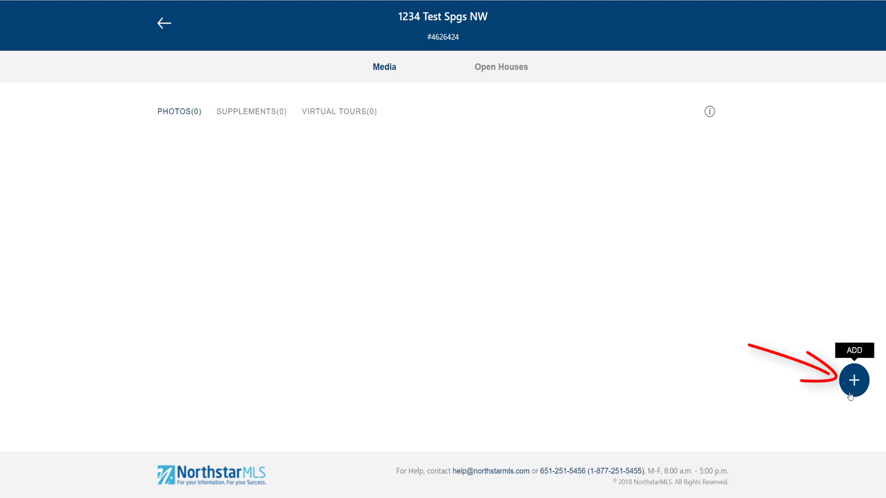
- Choose the bathroom, bedroom, exterior, kitchen and livingroom photos from Desktop > Listing Photos for upload
left_click(850, 396)
left_click(277, 194)
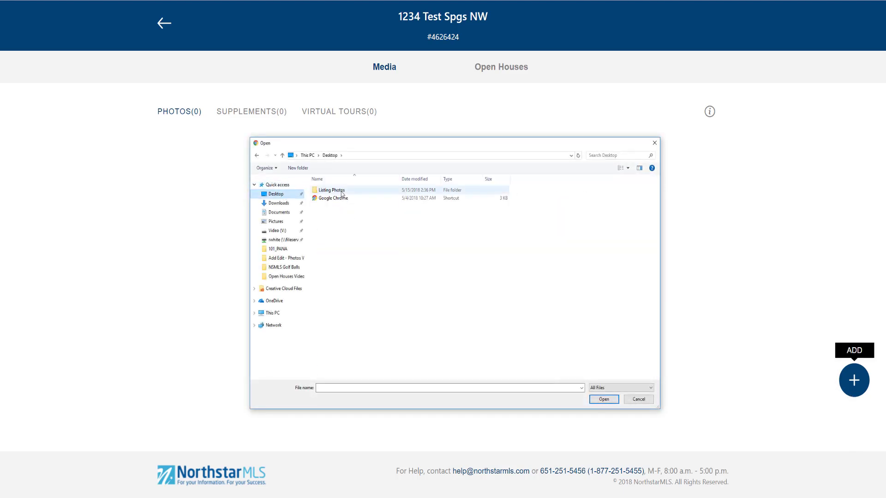
double_click(341, 191)
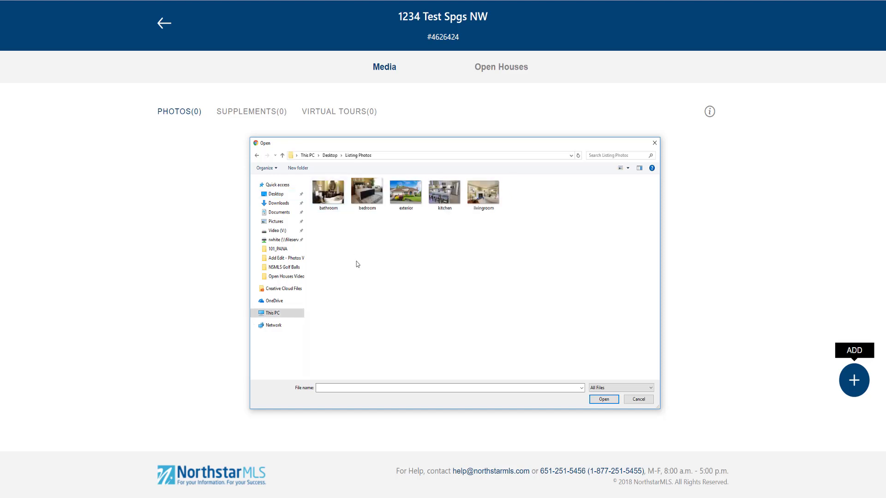
key("Right")
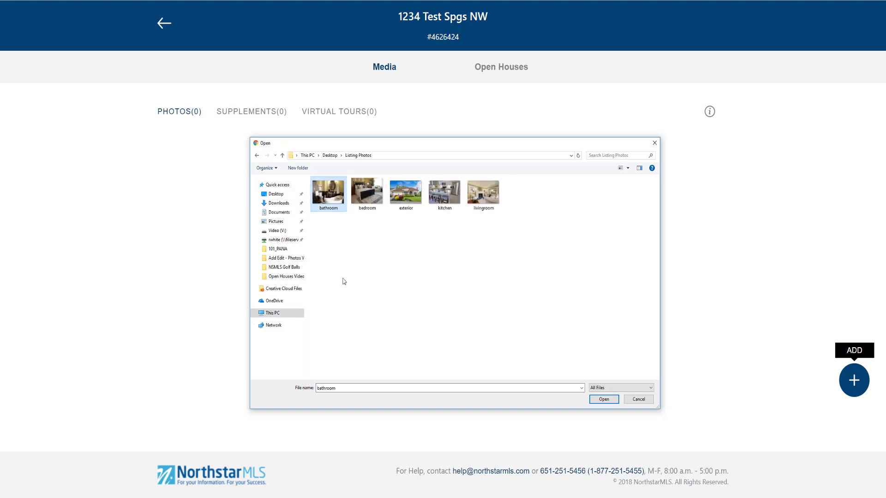
left_click(355, 198, "ctrl")
left_click(395, 201, "ctrl")
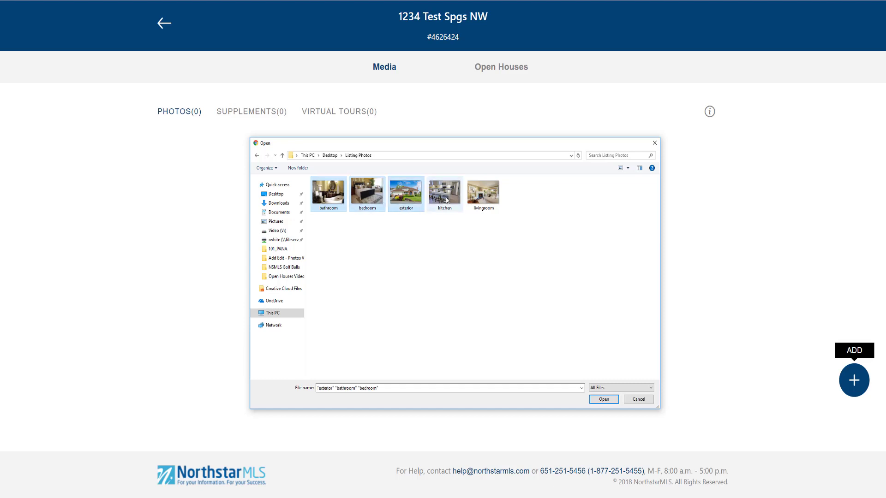
left_click(432, 199, "ctrl")
left_click(477, 201, "ctrl")
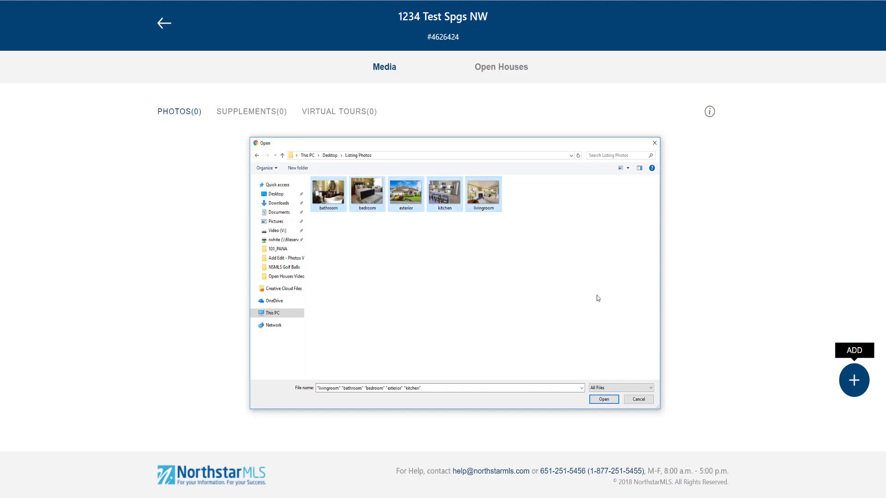
- Upload the five photos with the copyright question answered No
left_click(601, 401)
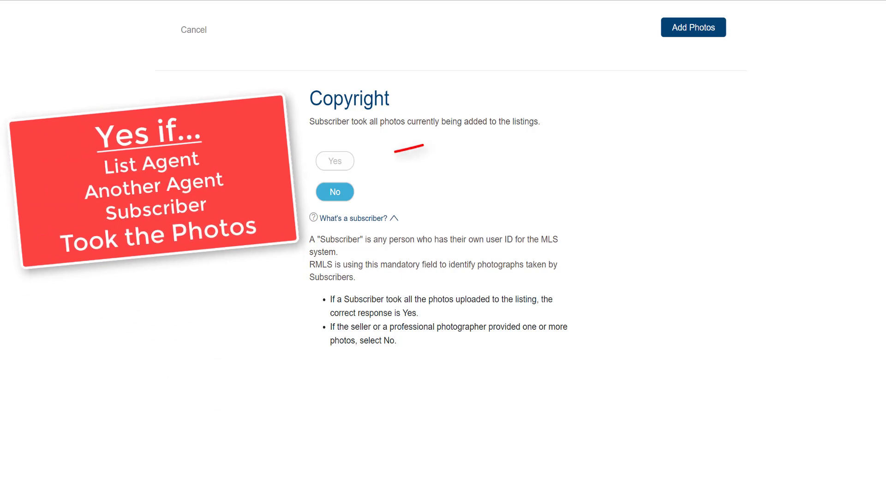
left_click(335, 161)
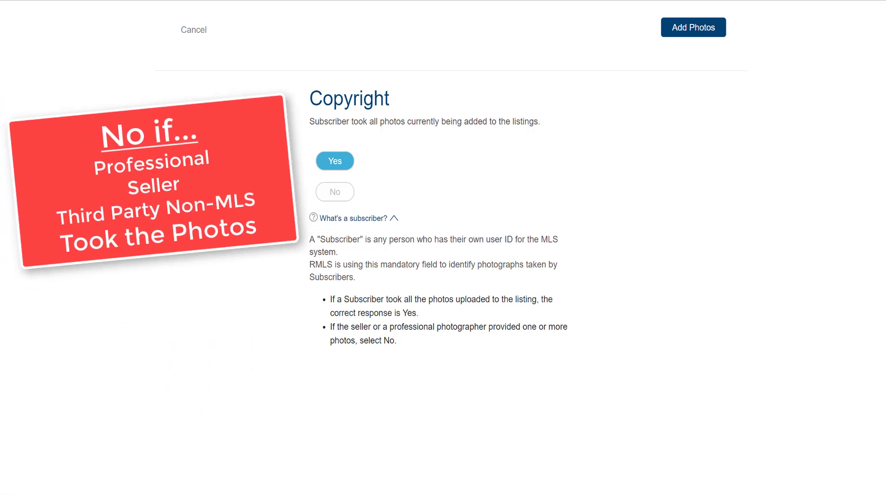
left_click(335, 192)
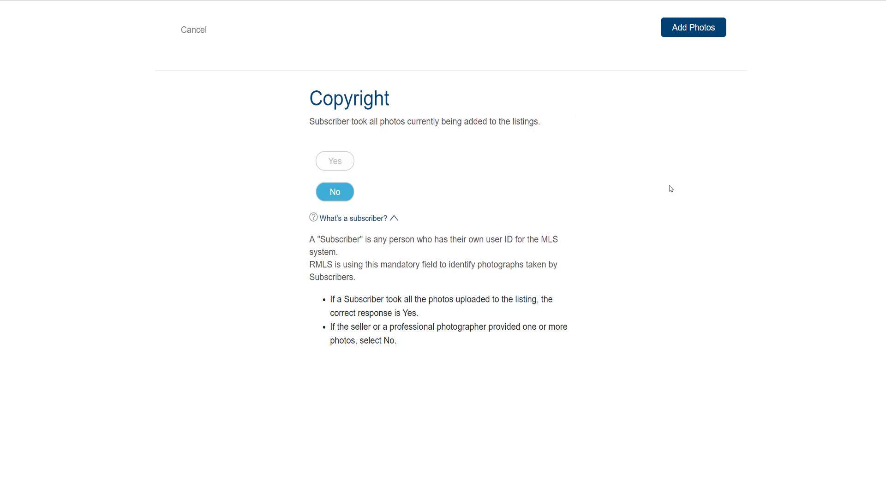
left_click(672, 37)
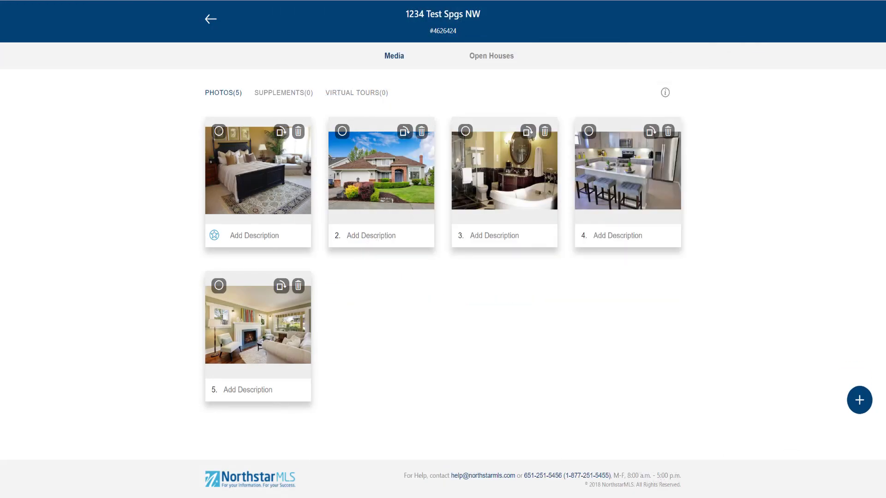
- Try marking, rotating and deleting the kitchen and bathroom photos, leaving both unchanged
left_click(589, 132)
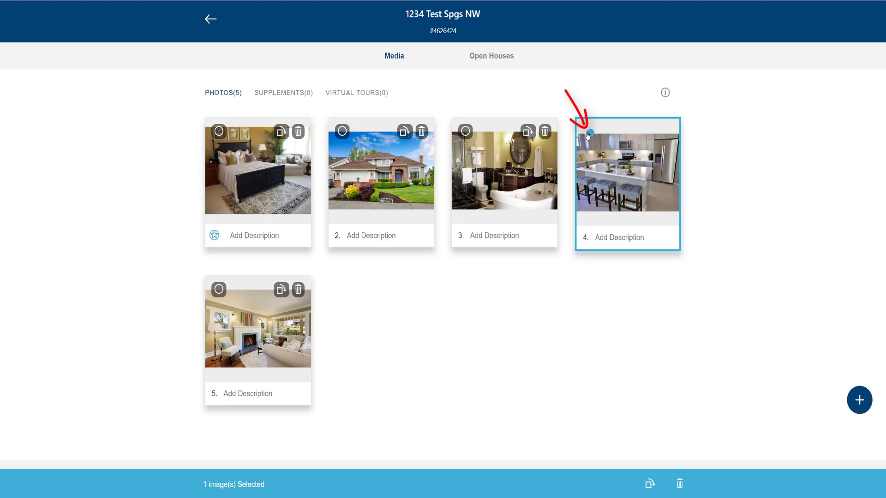
left_click(610, 107)
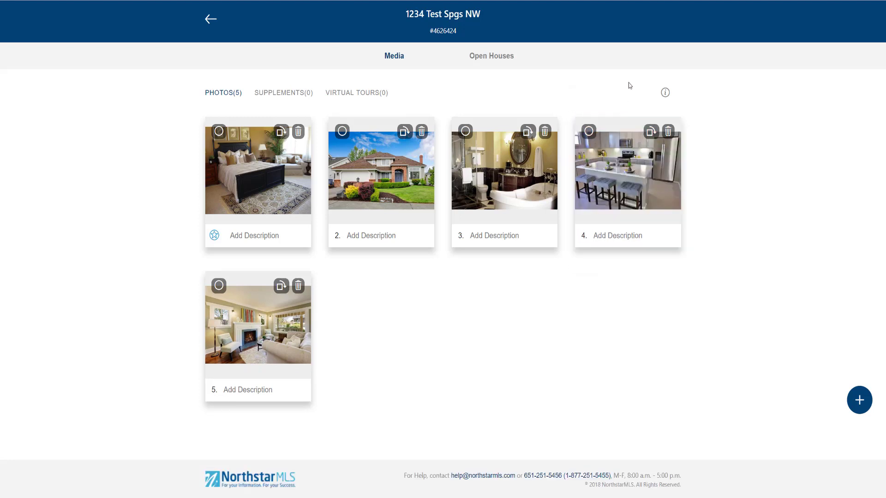
left_click(650, 132)
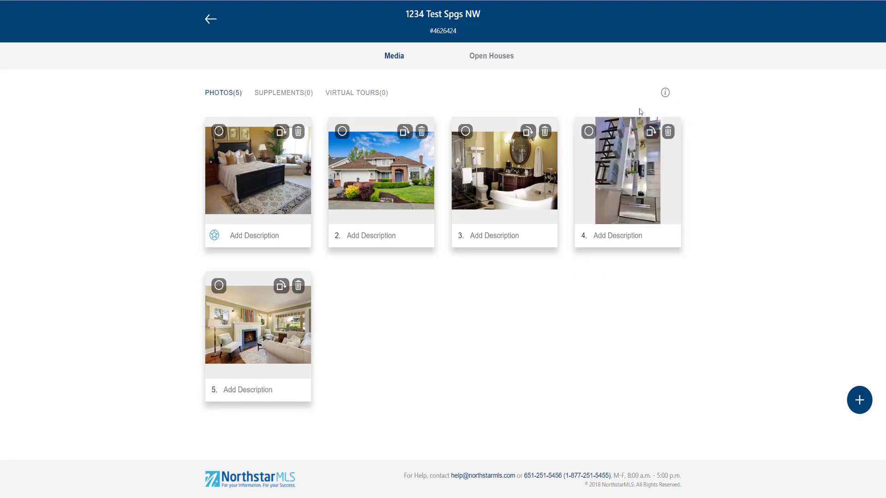
left_click(650, 132)
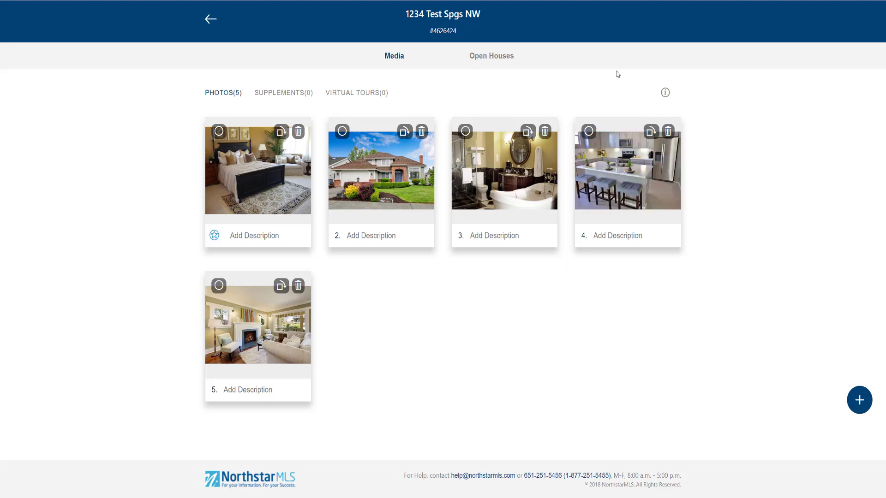
left_click(545, 133)
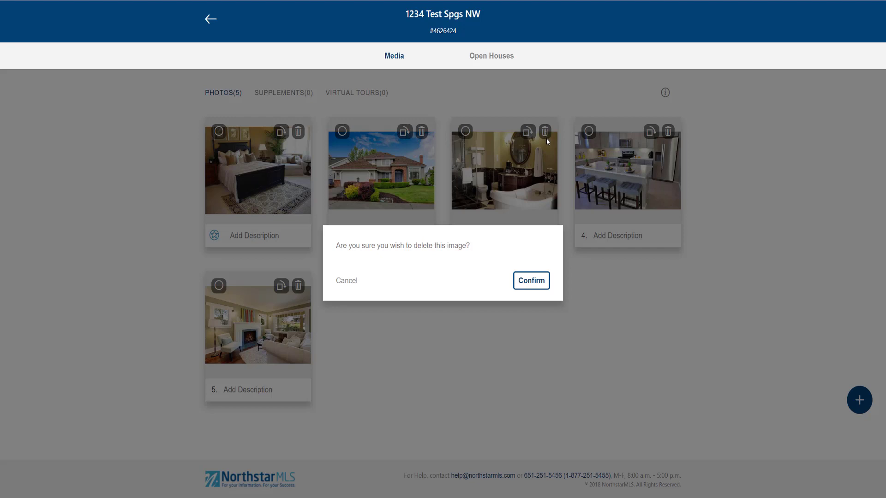
left_click(546, 138)
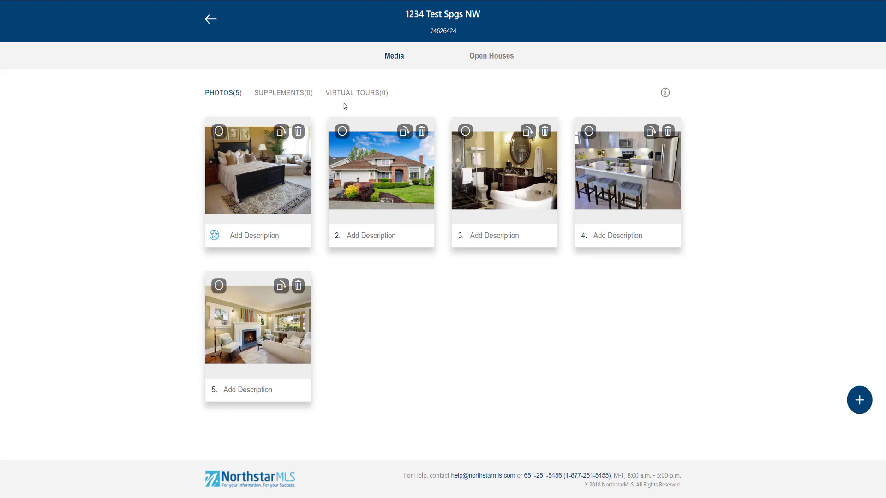
- Rotate the exterior, bathroom and kitchen photos (2–4) a quarter turn and bring up the delete prompt
left_click(342, 132)
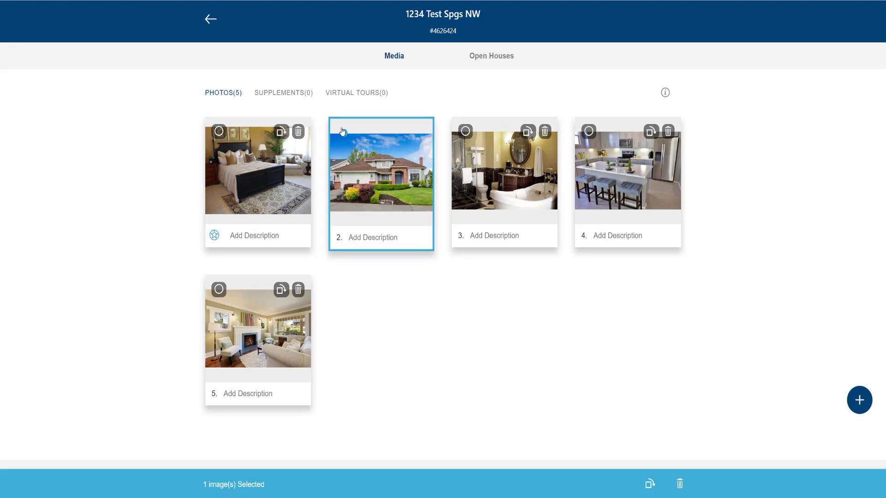
left_click(466, 133)
left_click(588, 132)
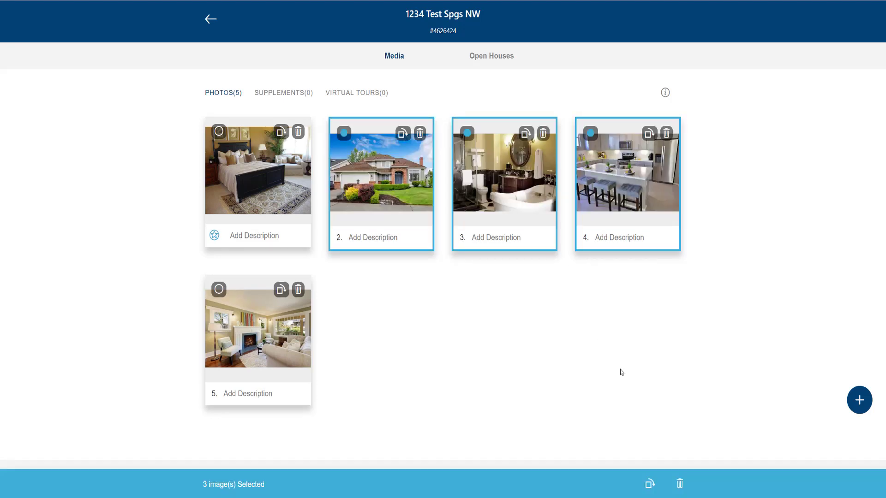
left_click(648, 485)
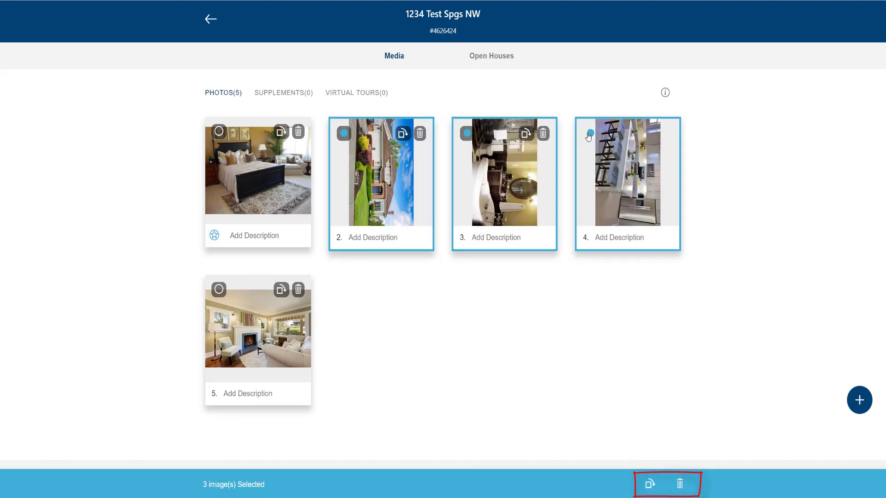
left_click(680, 485)
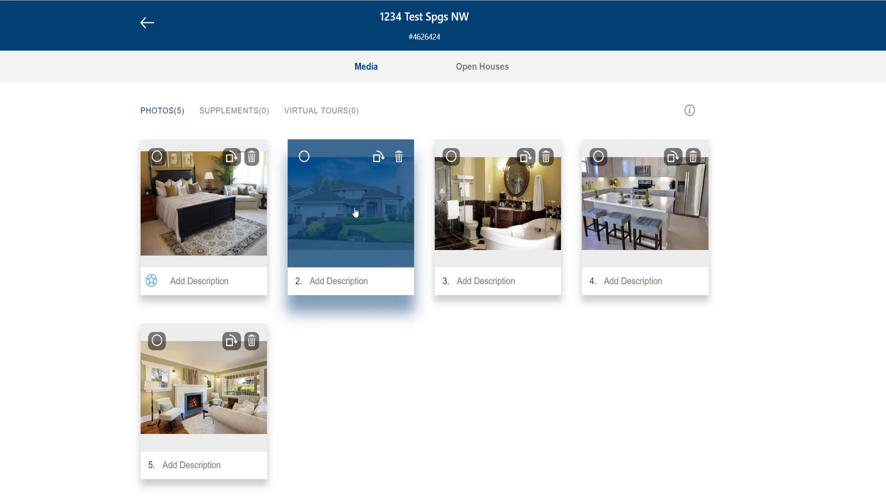
- Drag the photo cards so the living room comes fourth, ahead of the kitchen
left_click_drag(353, 203, 207, 220)
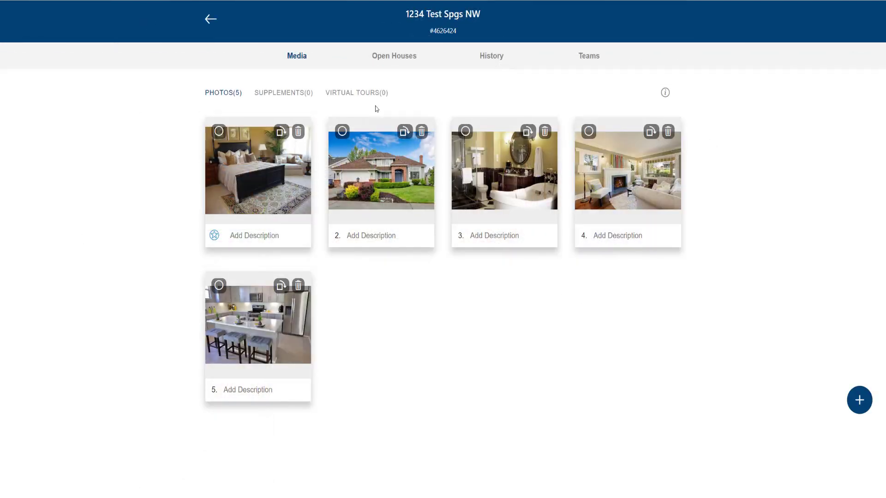
- Star the house exterior as primary and drag the bathroom and kitchen cards into new slots
left_click(342, 132)
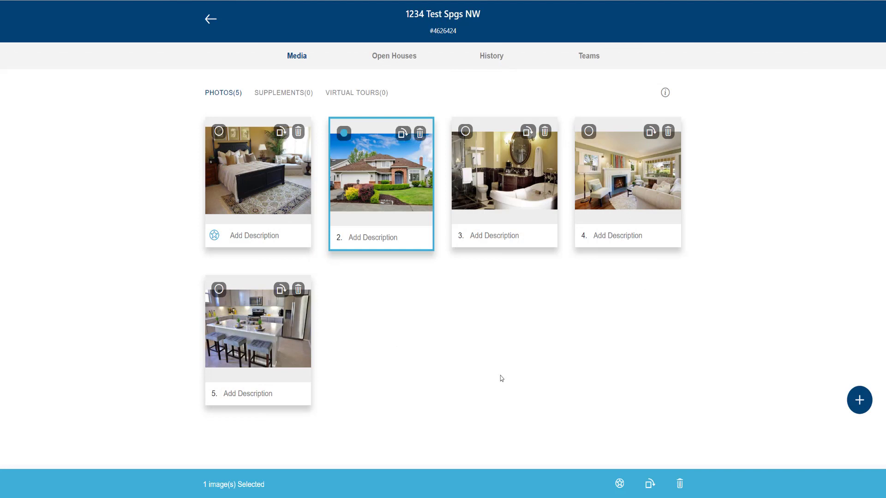
left_click(619, 484)
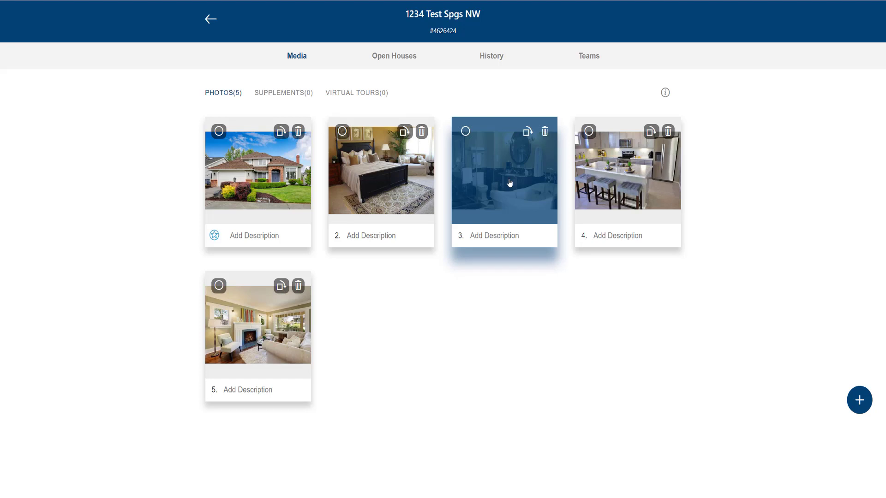
left_click_drag(509, 183, 400, 187)
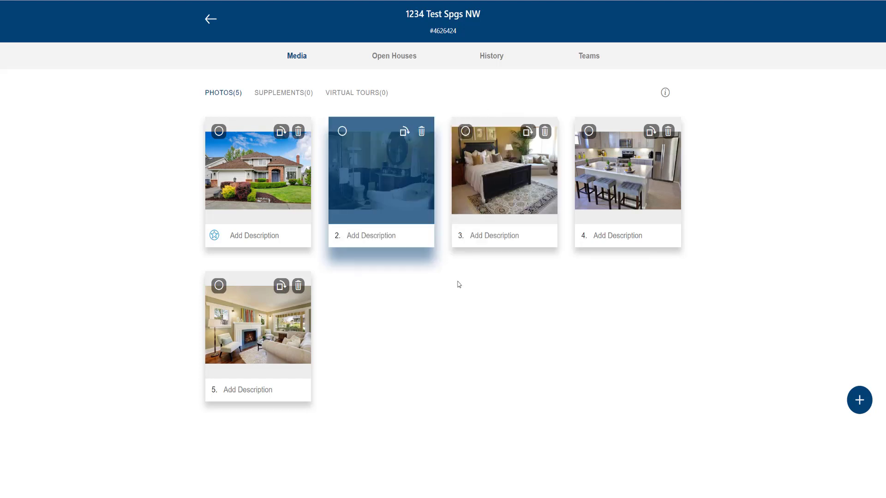
left_click_drag(607, 209, 489, 214)
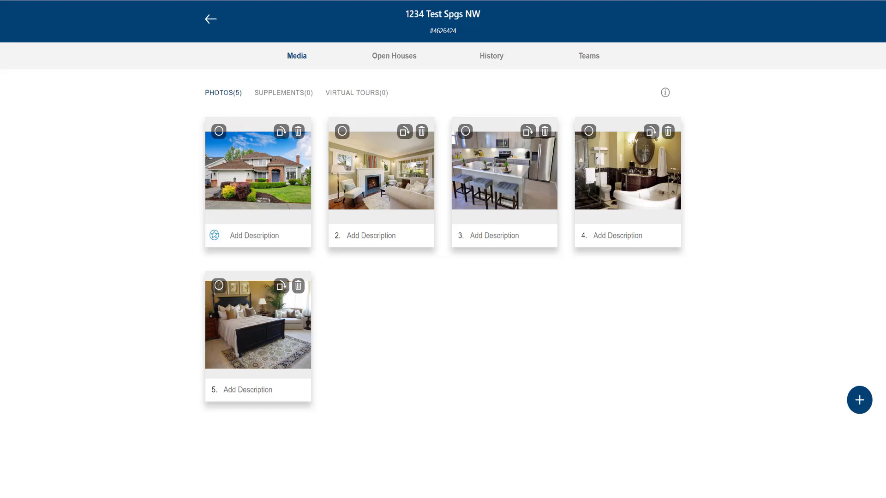
- Caption the kitchen photo 'Newly Remodeled Kitchen'
left_click(533, 241)
type("Newly R")
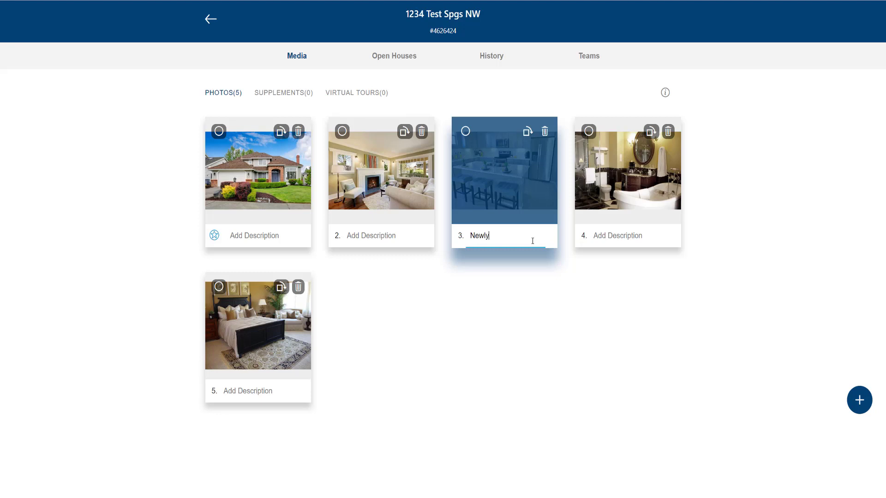
type("emodeled Kitchen")
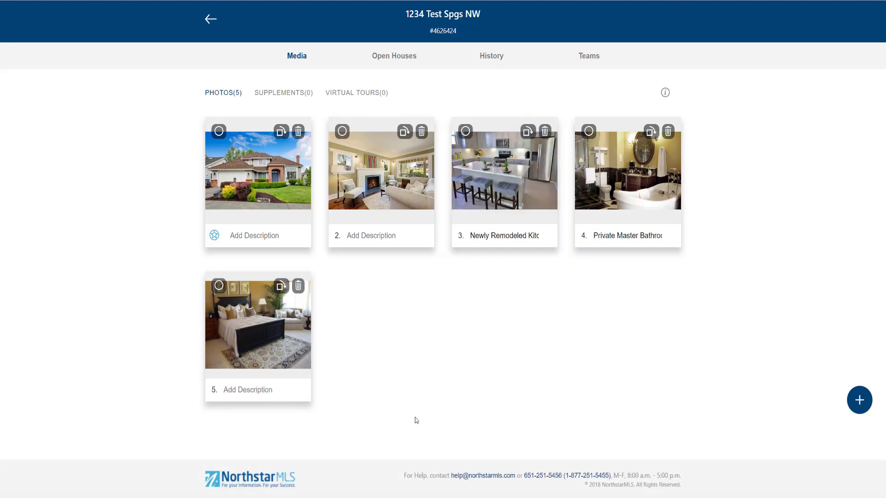
- Caption the bedroom photo 'Master Bedroom' in the Edit Photo view
left_click(277, 348)
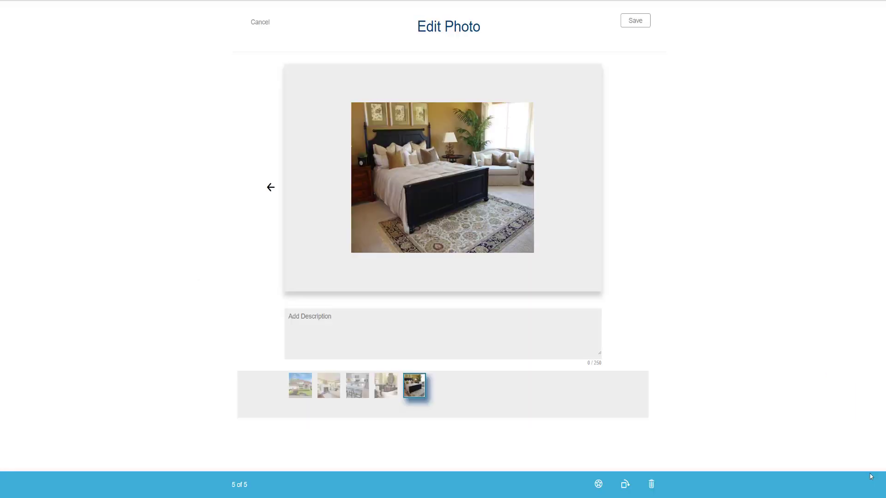
left_click(582, 341)
type("Maste")
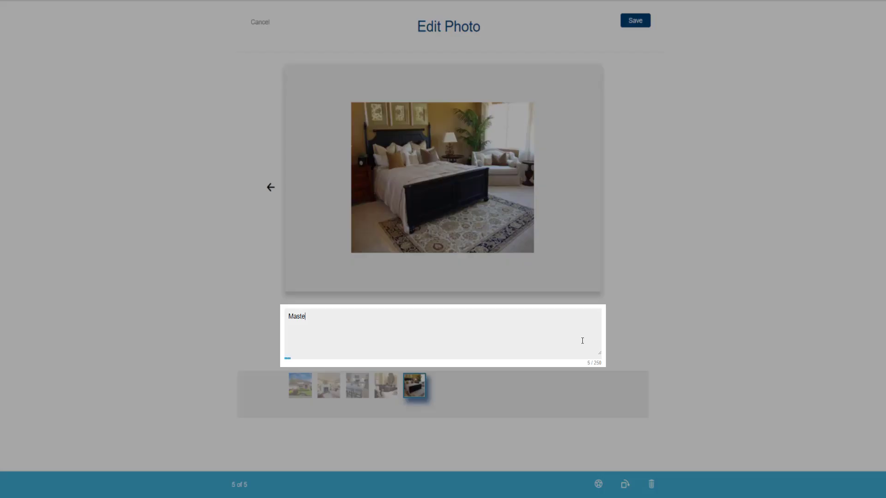
type("r Bedroom")
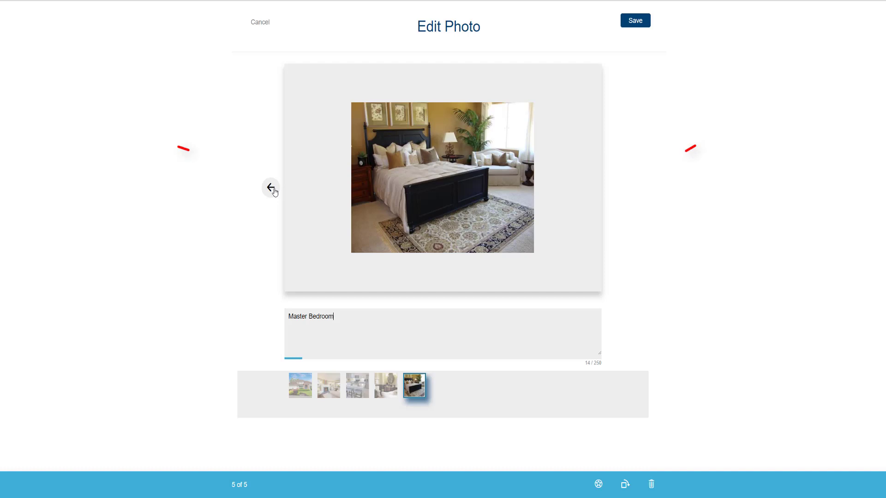
- Browse back to the house exterior, then forward to the living-room and kitchen photos
left_click(271, 187)
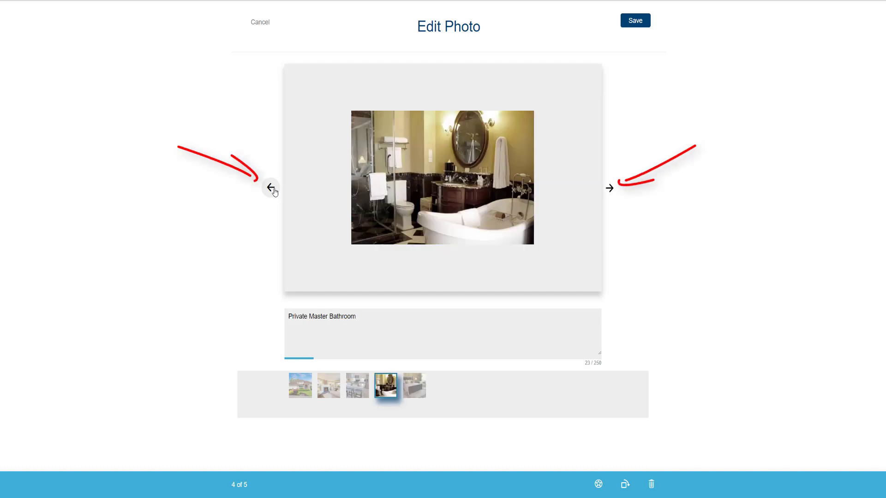
left_click(271, 187)
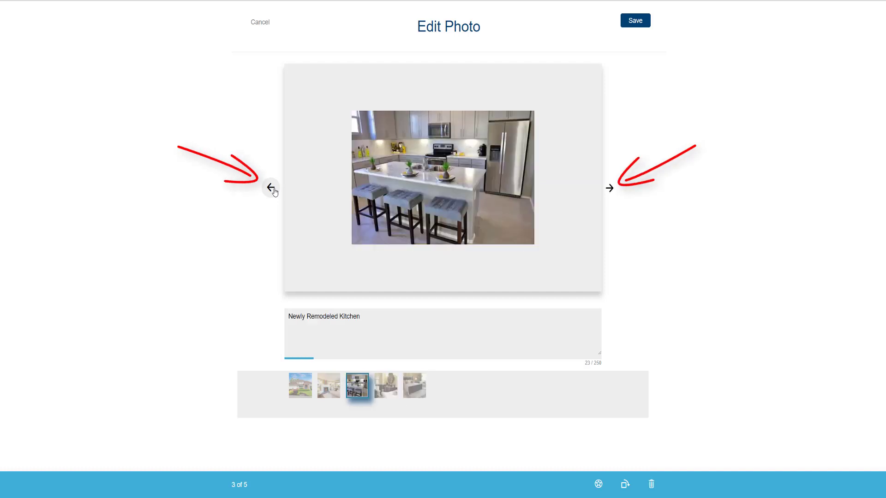
left_click(271, 188)
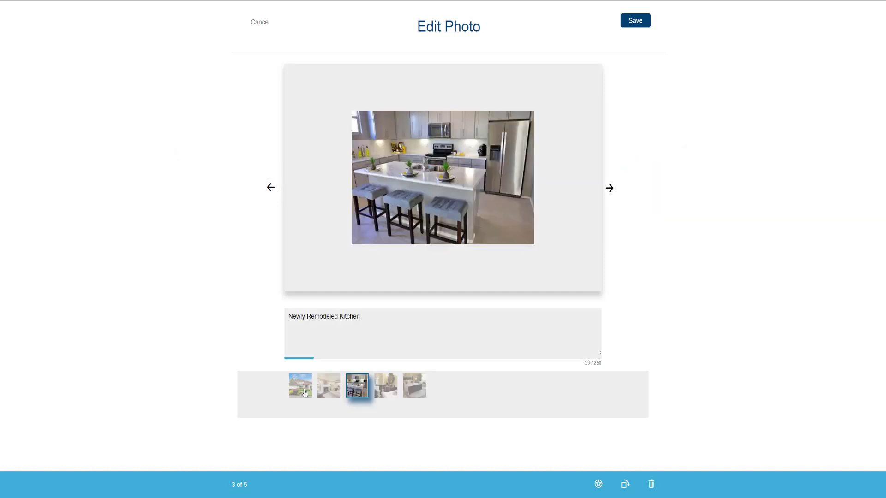
left_click(303, 390)
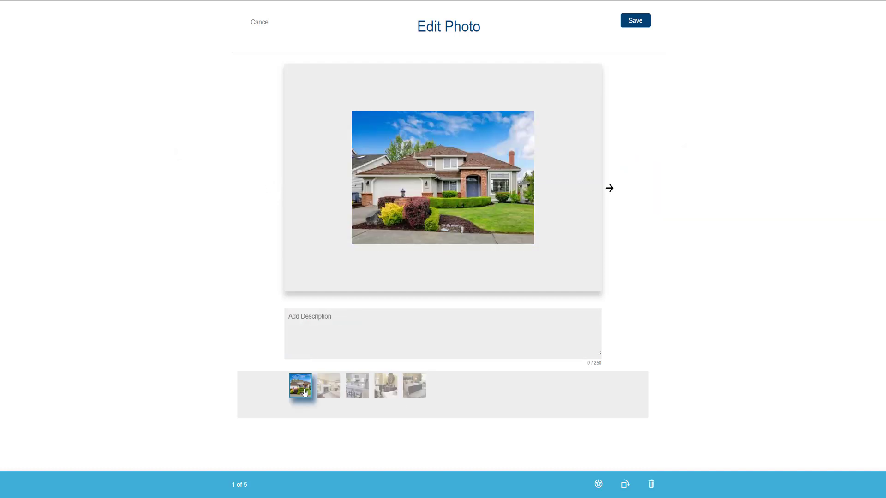
left_click(327, 391)
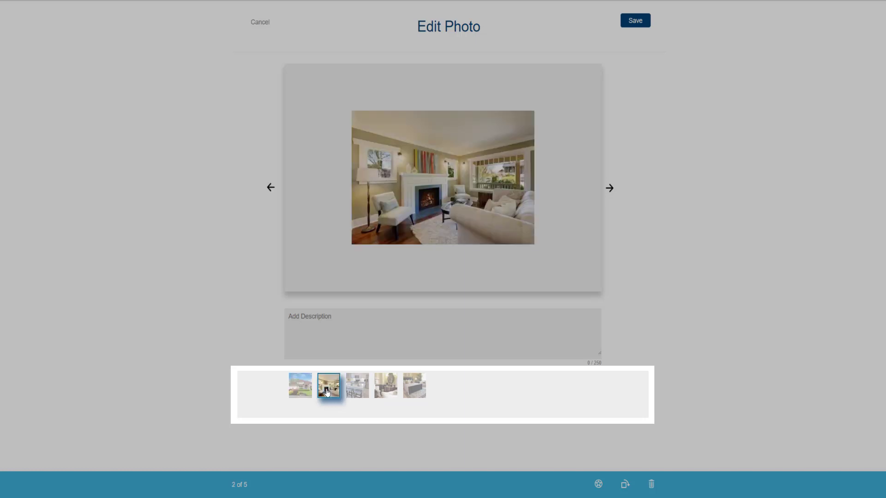
left_click(358, 392)
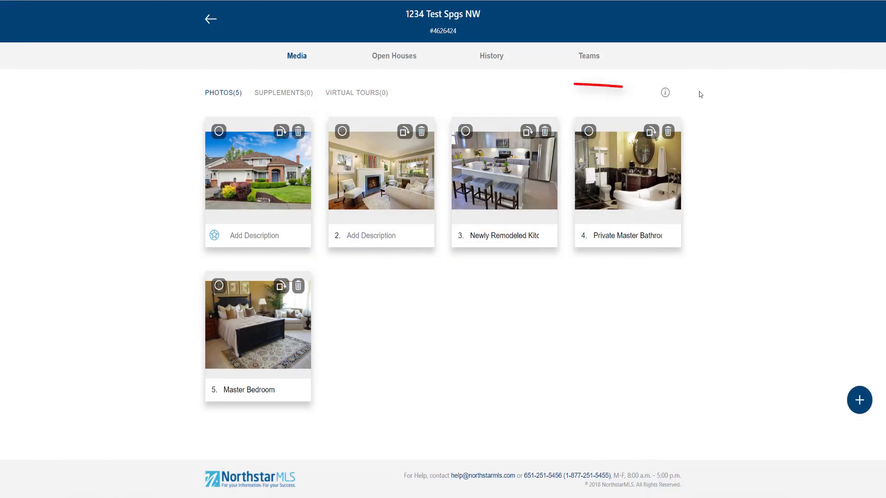
left_click(666, 94)
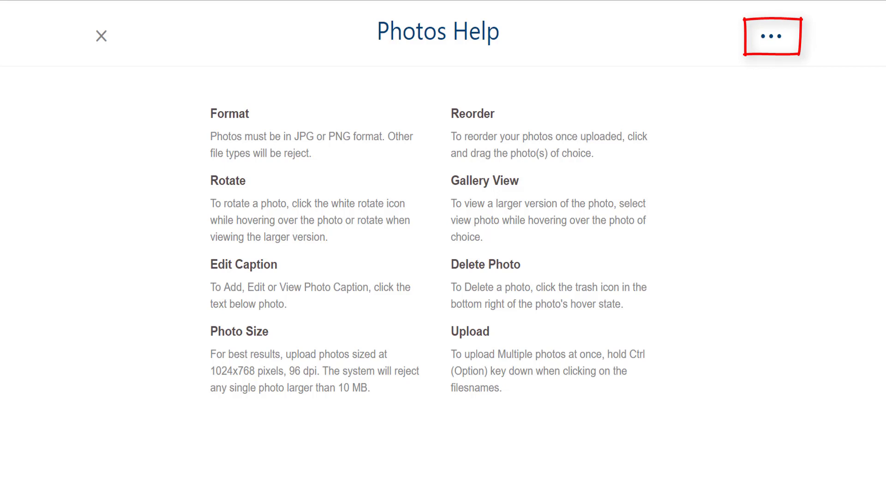
left_click(102, 36)
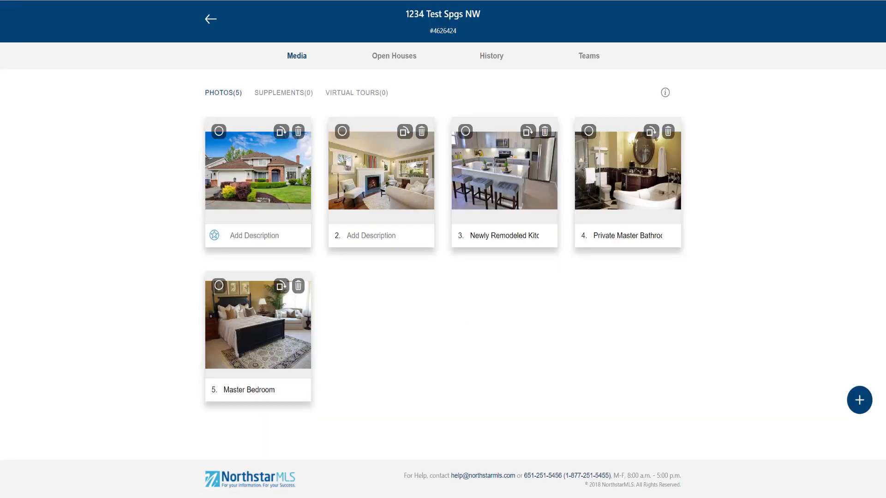